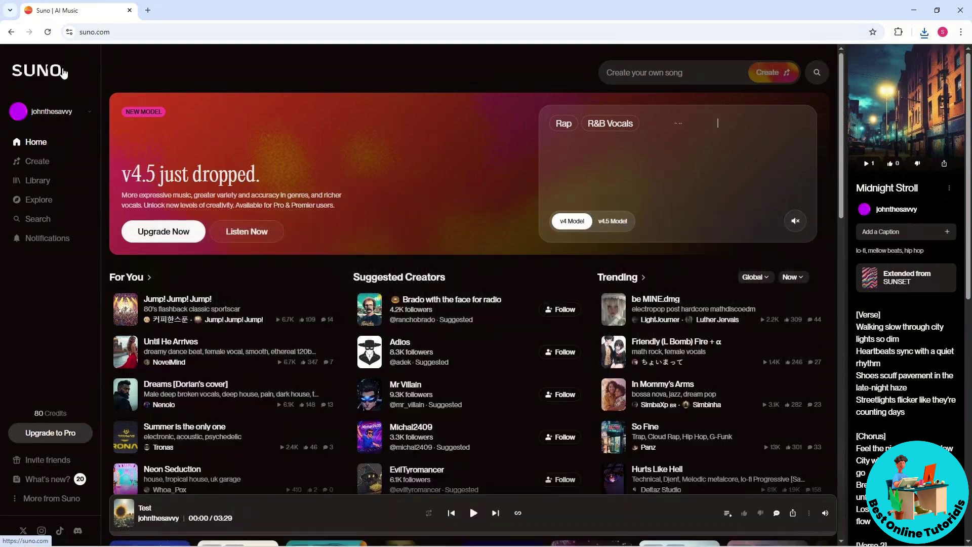
Reload Suno, select the five library songs, and move them all to trash
key(Return)
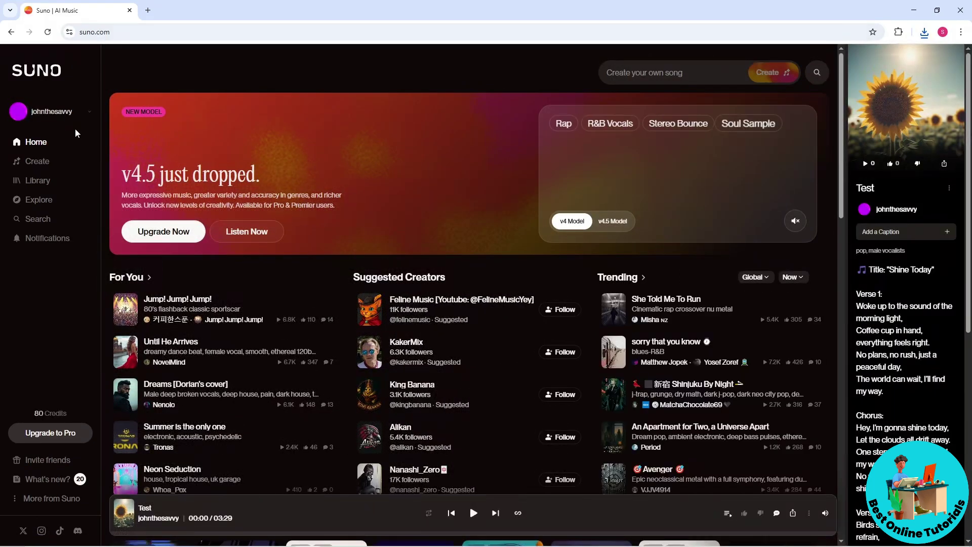
click(38, 181)
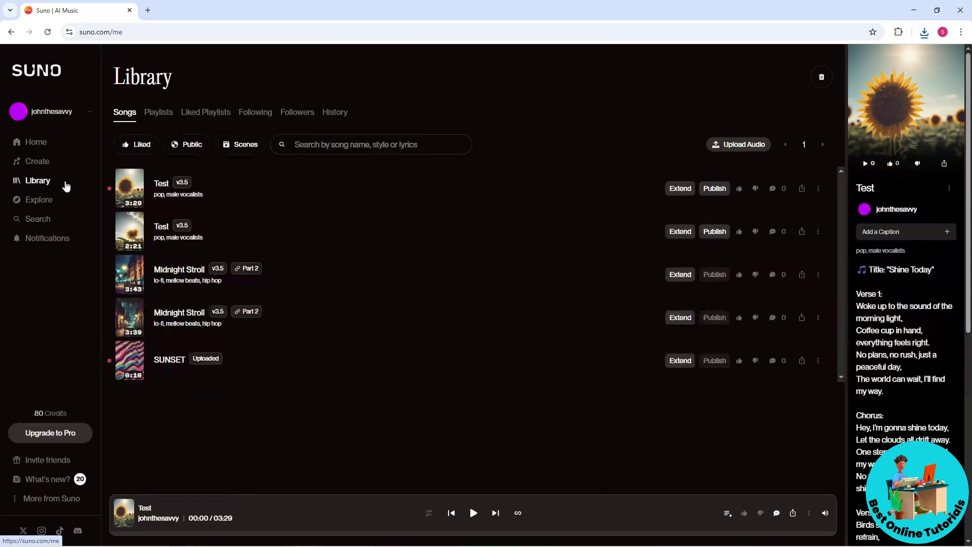
mouse_move(323, 196)
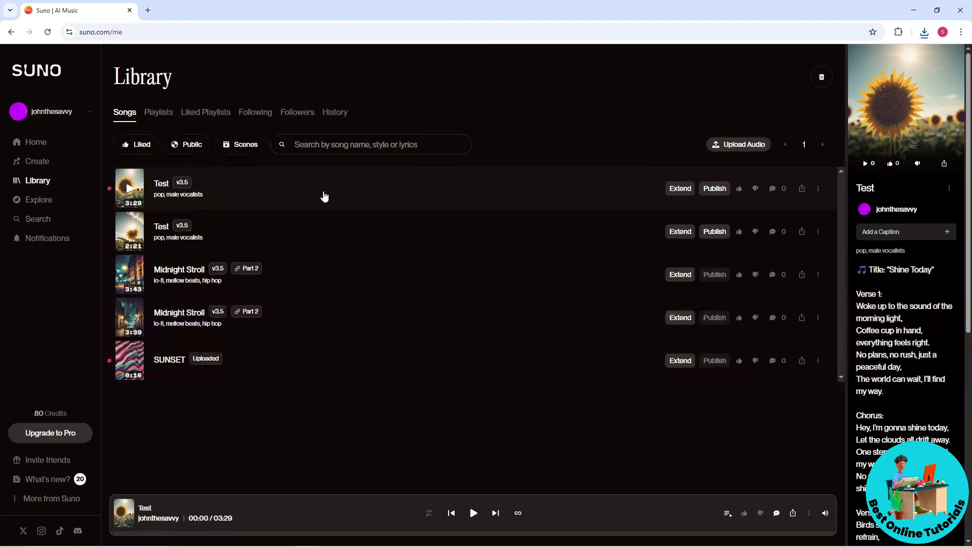
mouse_move(426, 199)
mouse_down()
mouse_move(441, 318)
mouse_move(435, 359)
mouse_up()
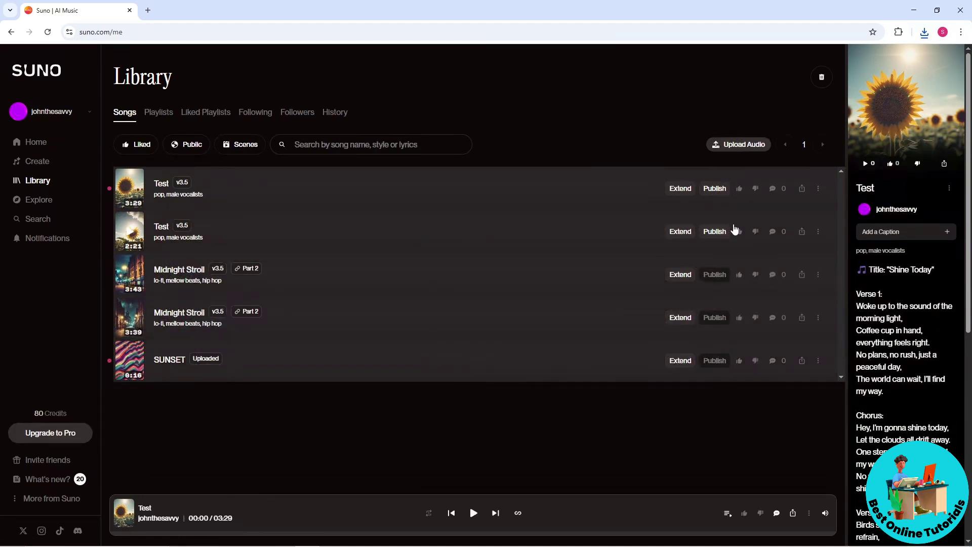
click(818, 189)
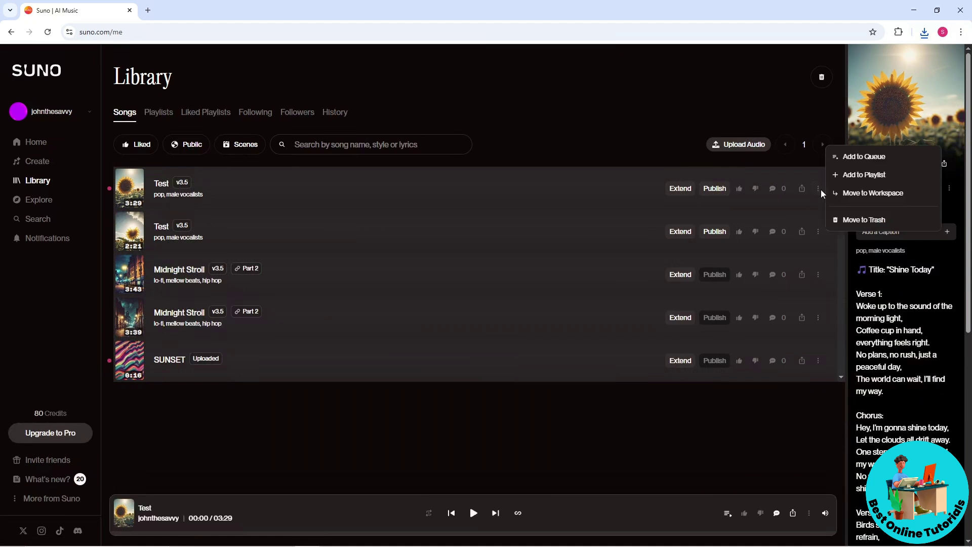
click(862, 220)
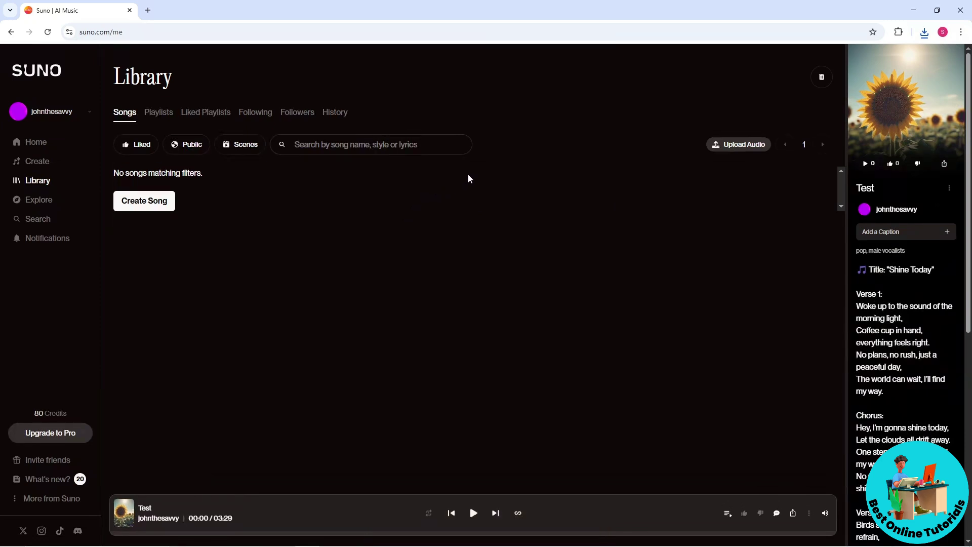
In Trash, select all five songs, including Midnight Stroll, Test and SUNSET, and show their actions
click(822, 79)
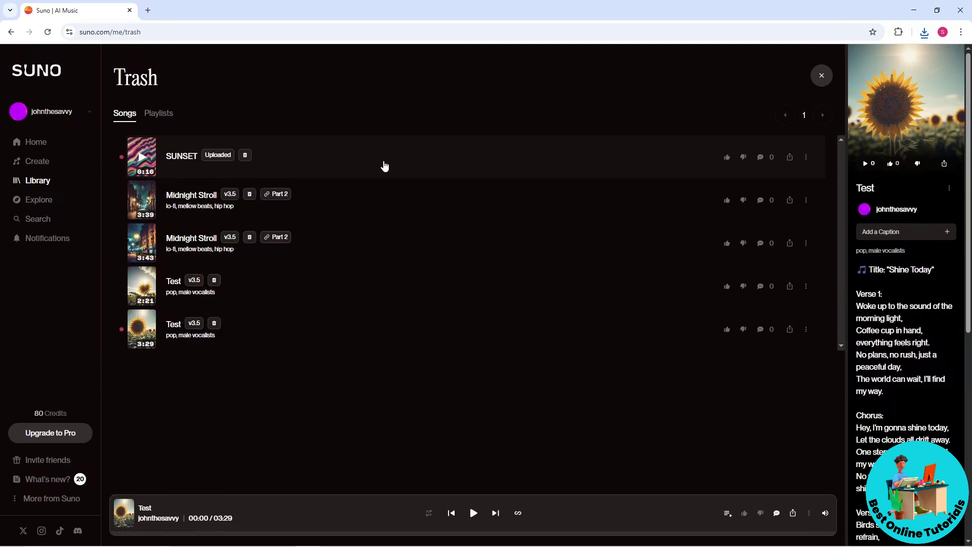
drag(403, 213, 398, 327)
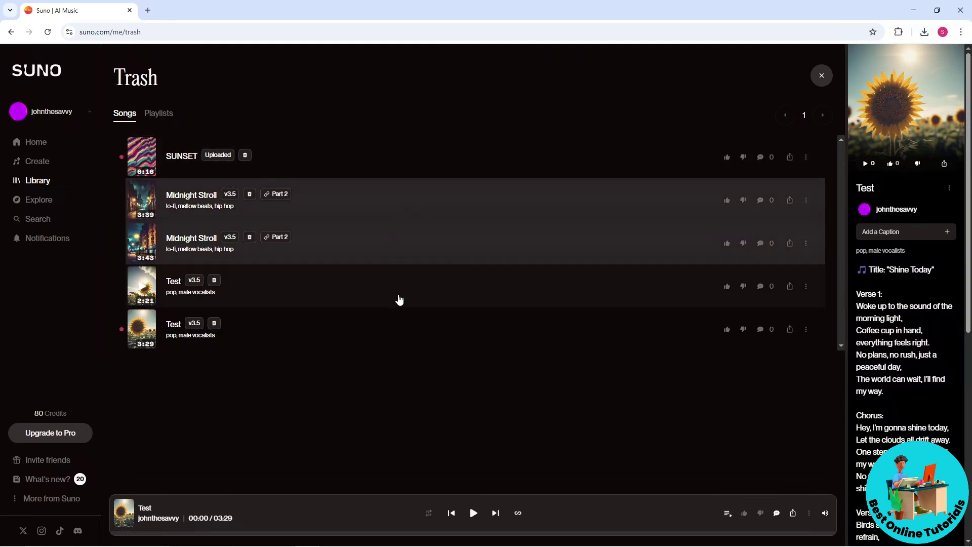
shift+click(423, 162)
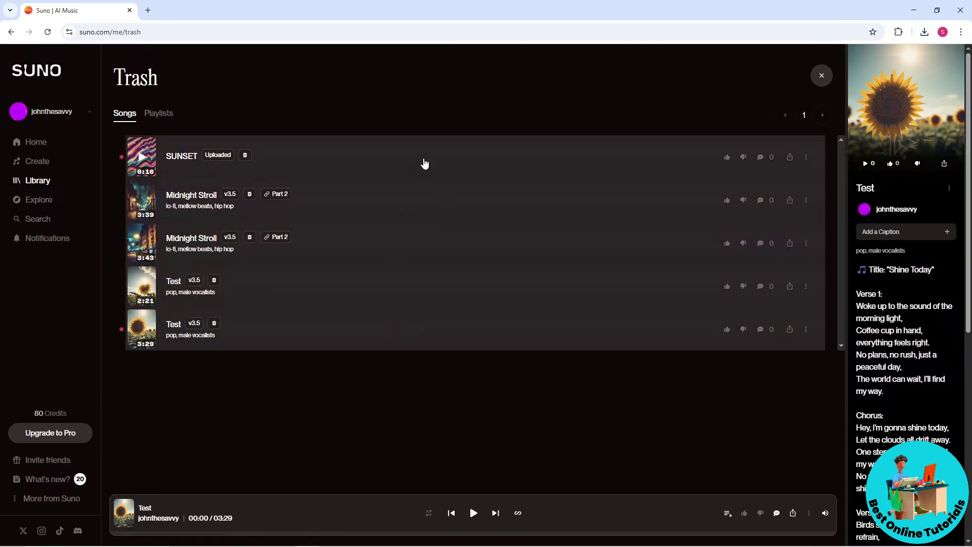
click(806, 158)
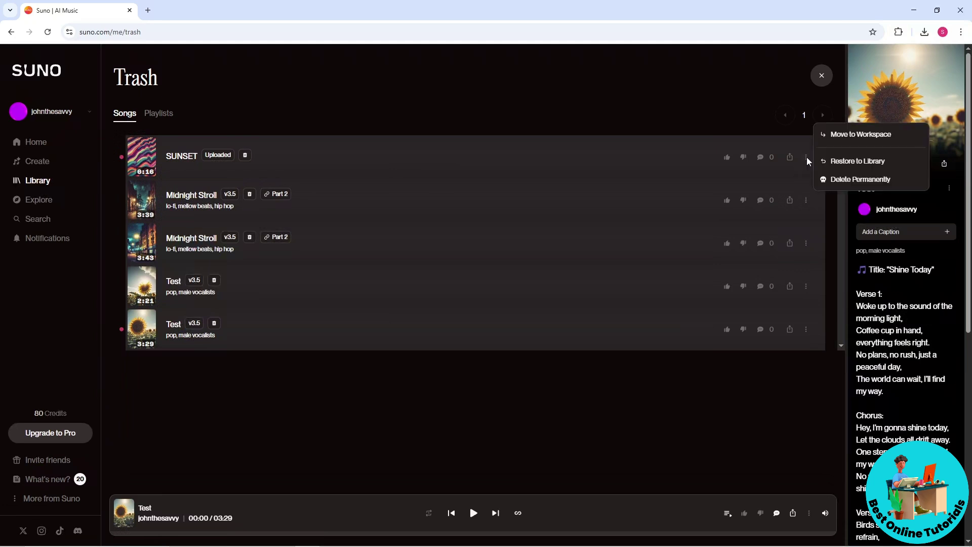